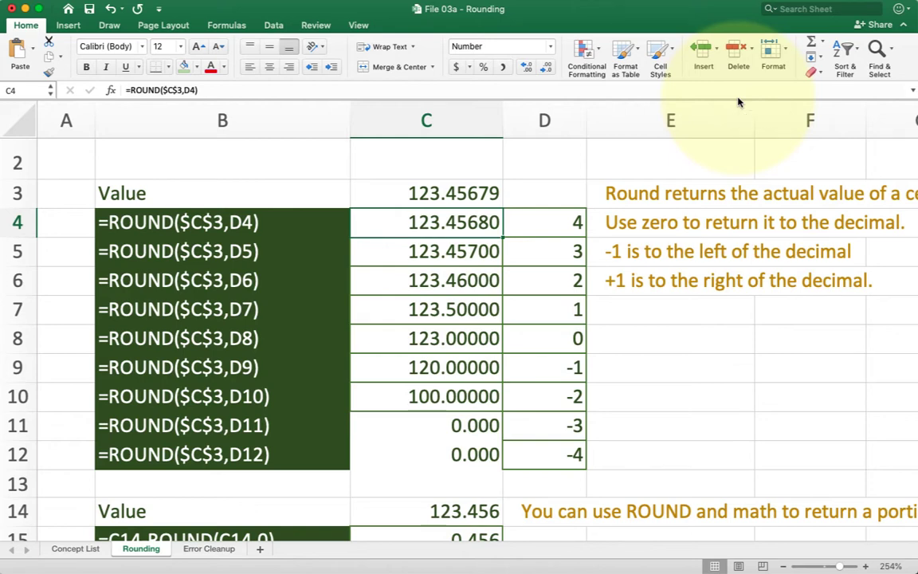
Step: Inspect the source value in C3 and the number and digits arguments of the ROUND formula in C4
click(374, 194)
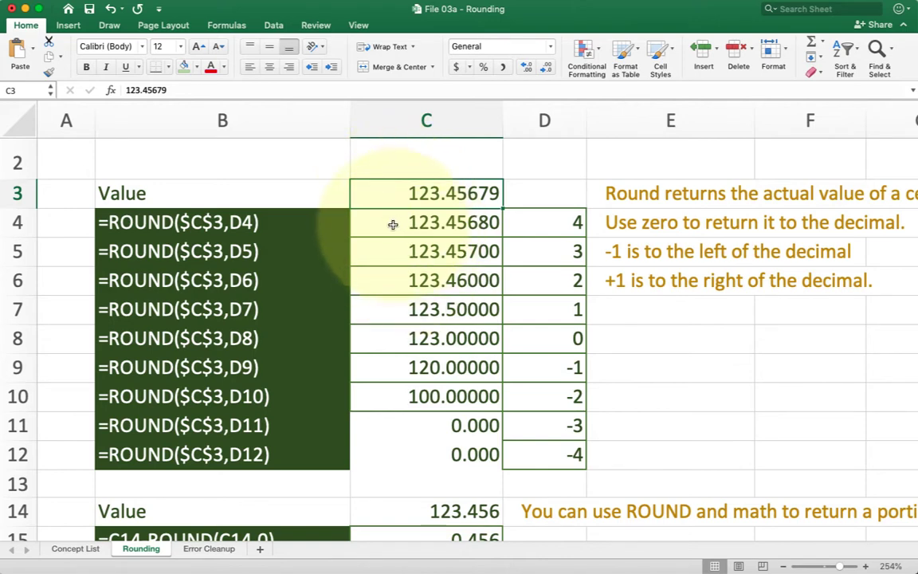
click(405, 221)
double_click(402, 222)
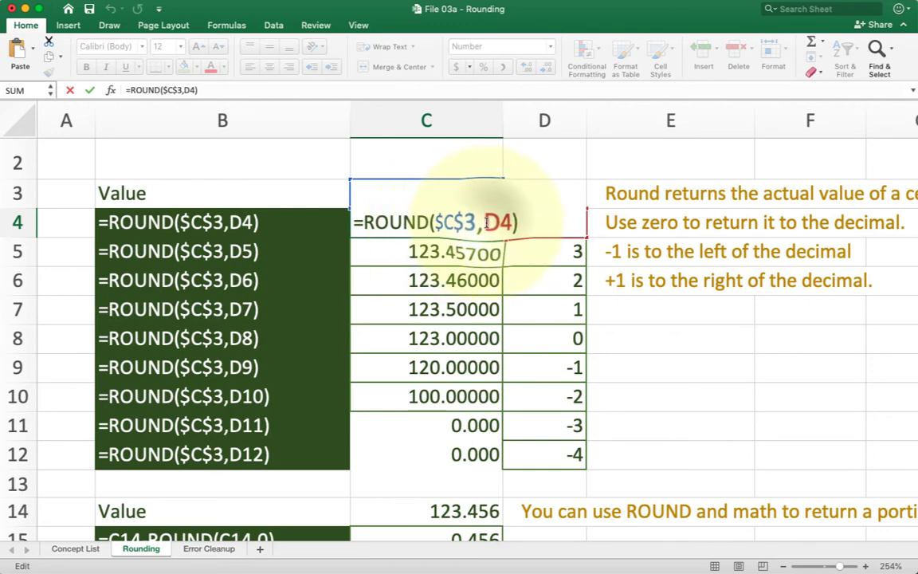
drag(486, 223, 504, 223)
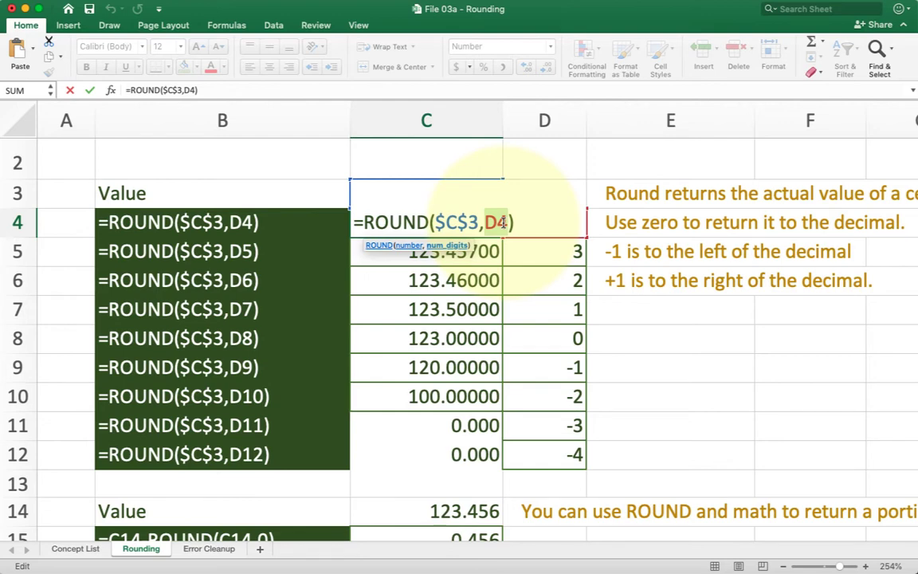
key(Return)
click(499, 223)
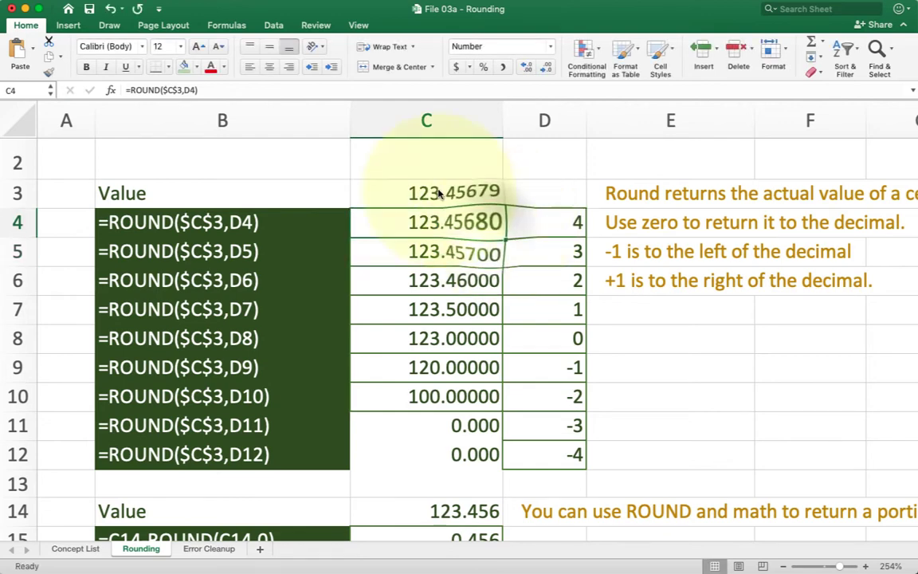
Step: Trace the precedents of the ROUND formula in cell C4
click(273, 25)
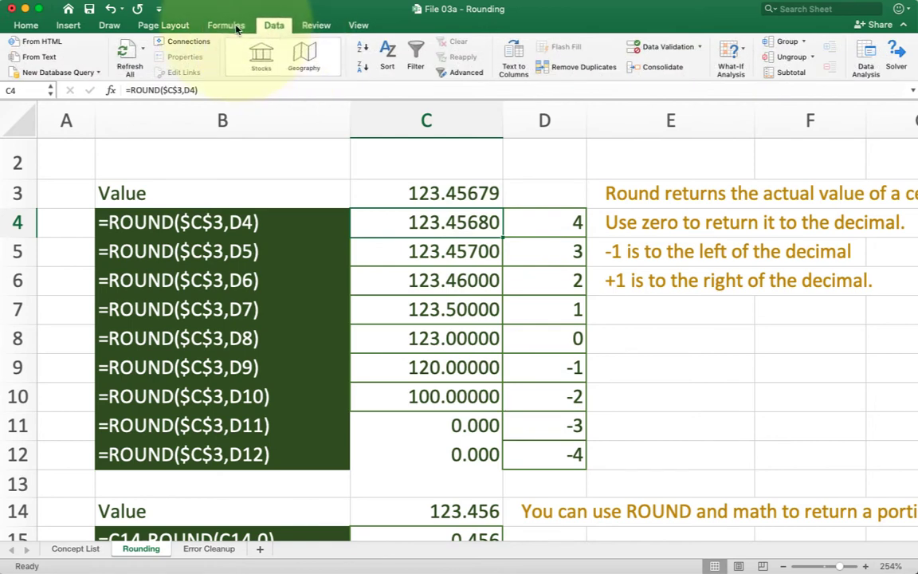
click(236, 27)
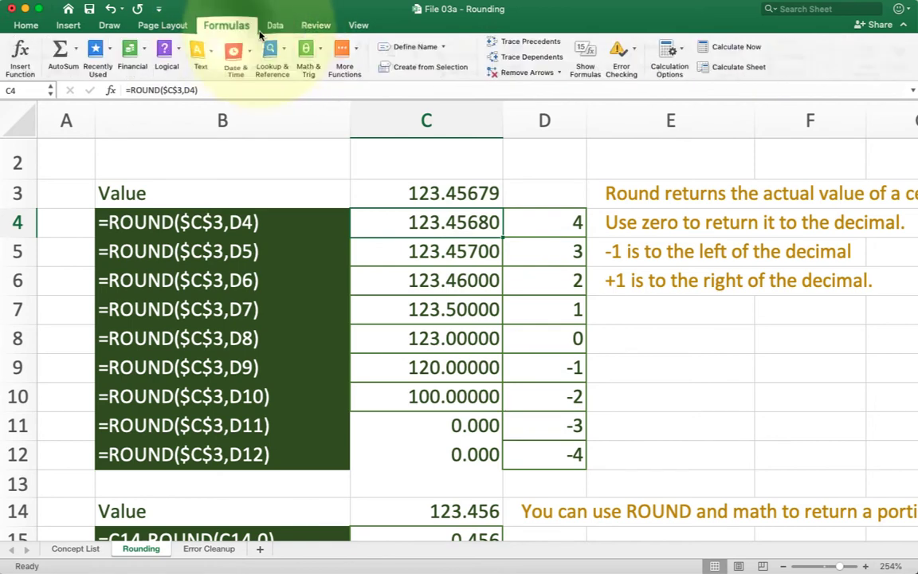
click(530, 41)
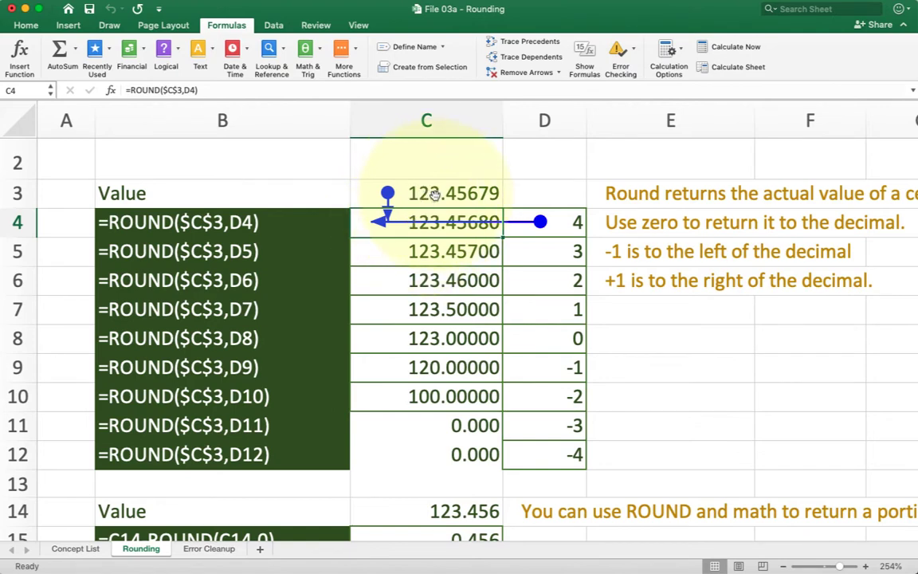
Step: Clear the tracer arrows and set the digits argument in D4 to 0
click(558, 224)
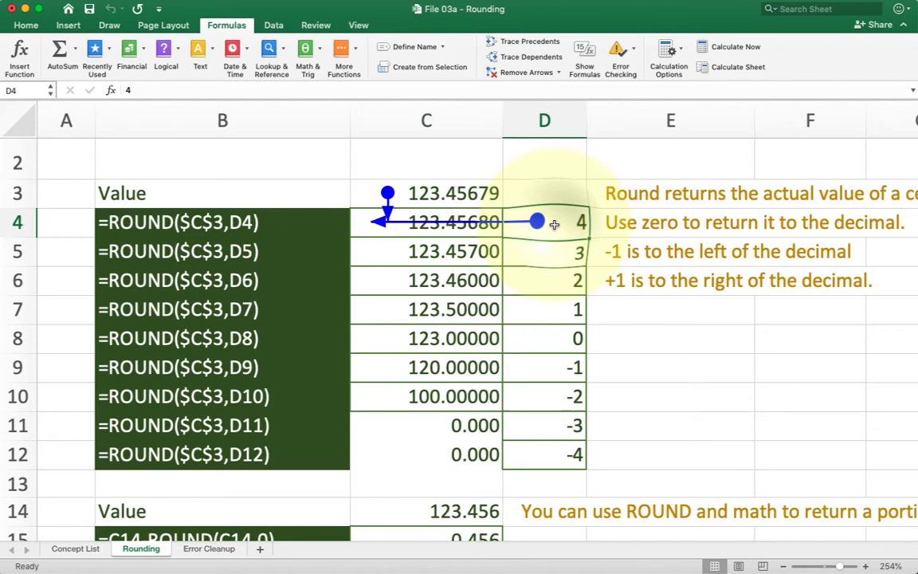
click(533, 77)
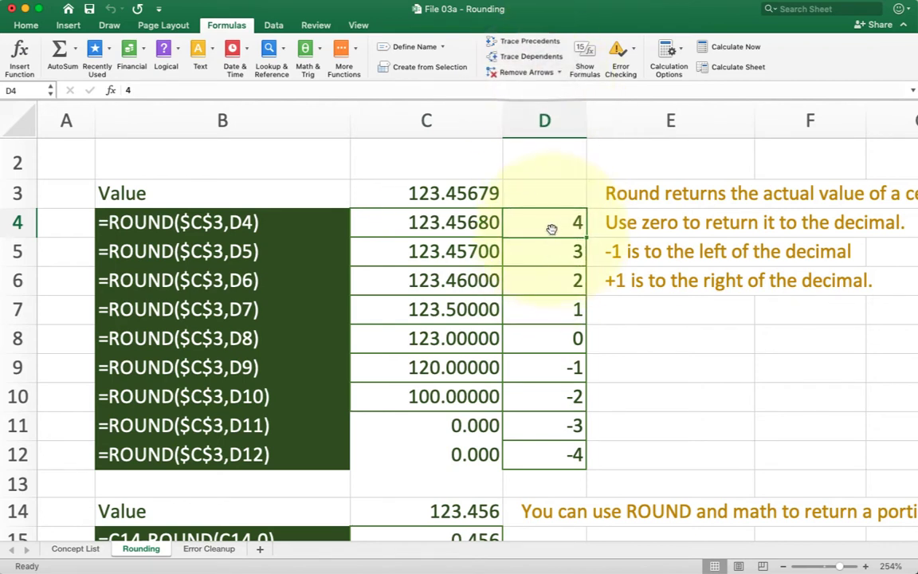
text(0)
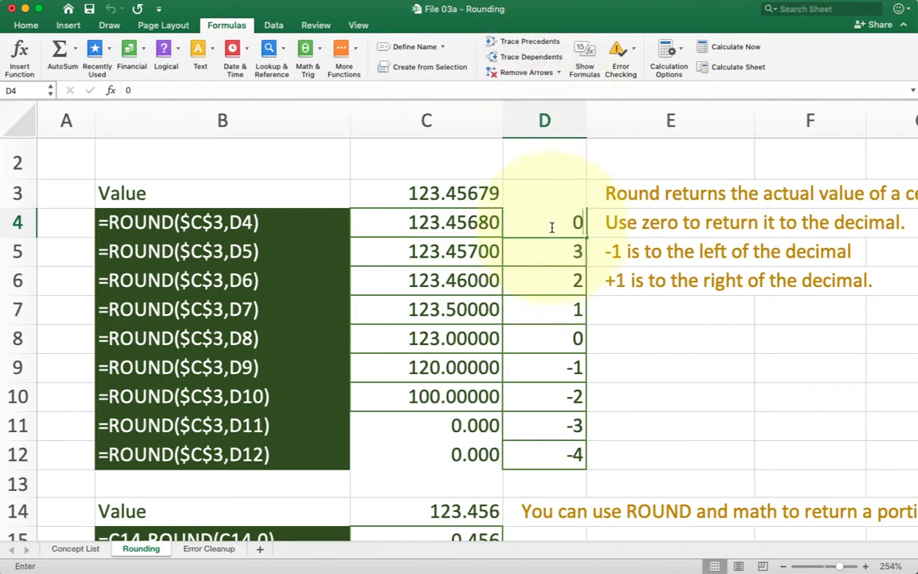
key(Return)
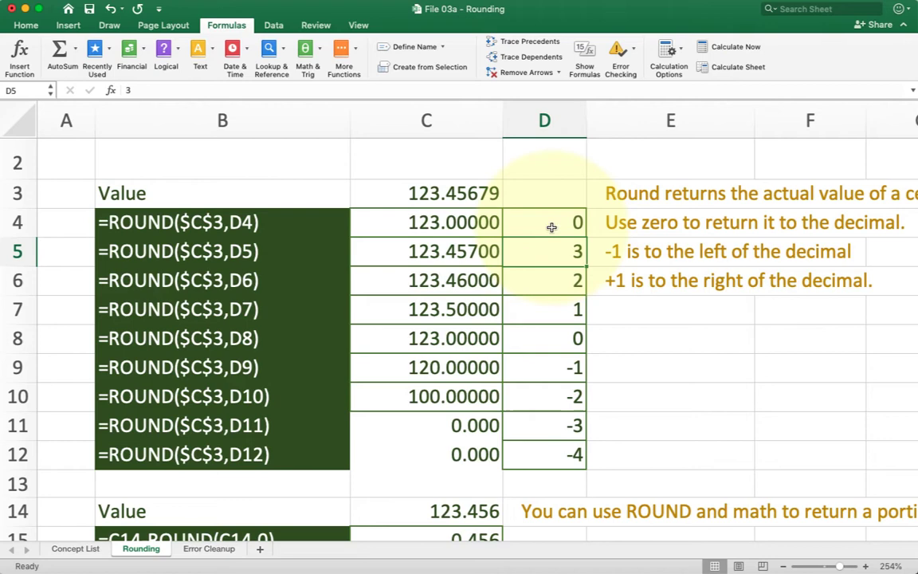
Step: Change the first decimal of the source value in C3 to 5, making it 123.55679
double_click(459, 192)
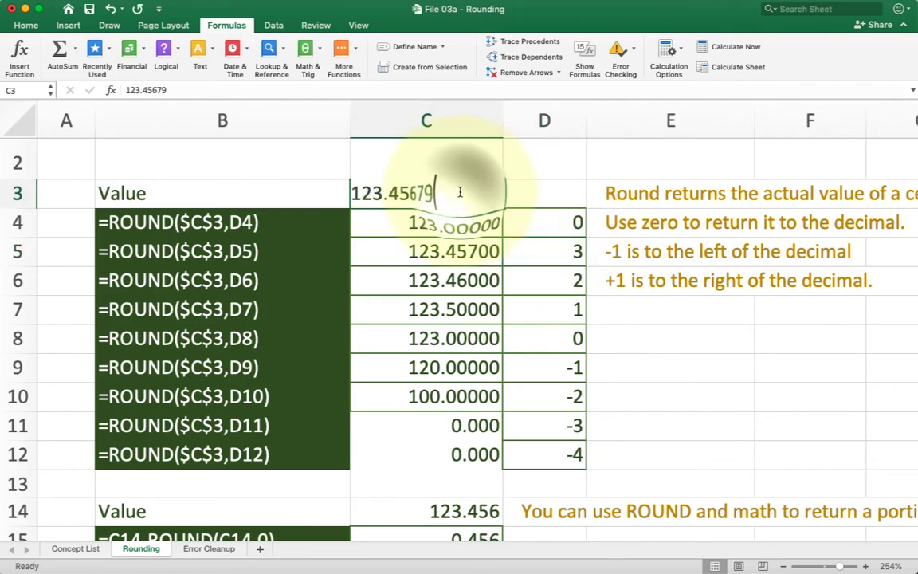
click(395, 194)
key(BackSpace)
text(5)
key(Tab)
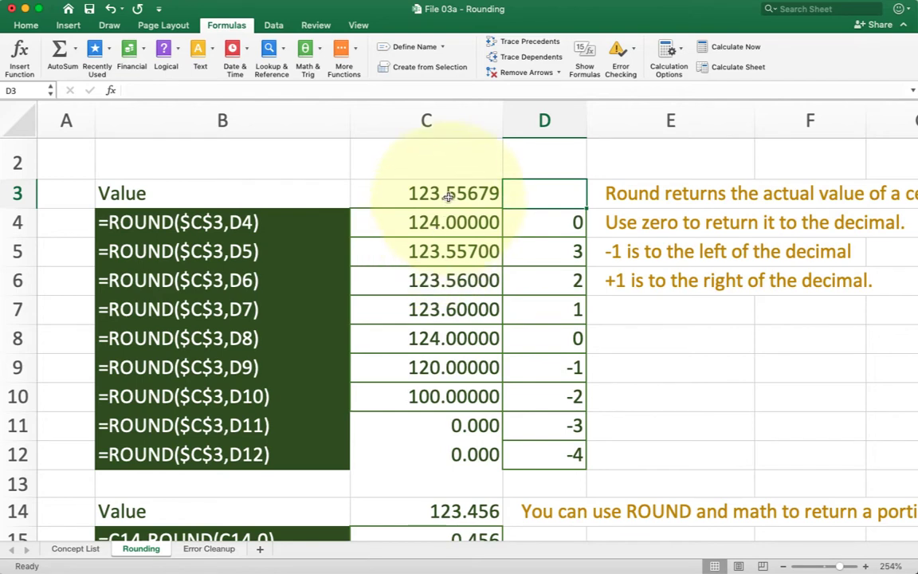
Step: Set the source value in C3 back to 123.45679
double_click(399, 193)
click(396, 194)
key(BackSpace)
text(4)
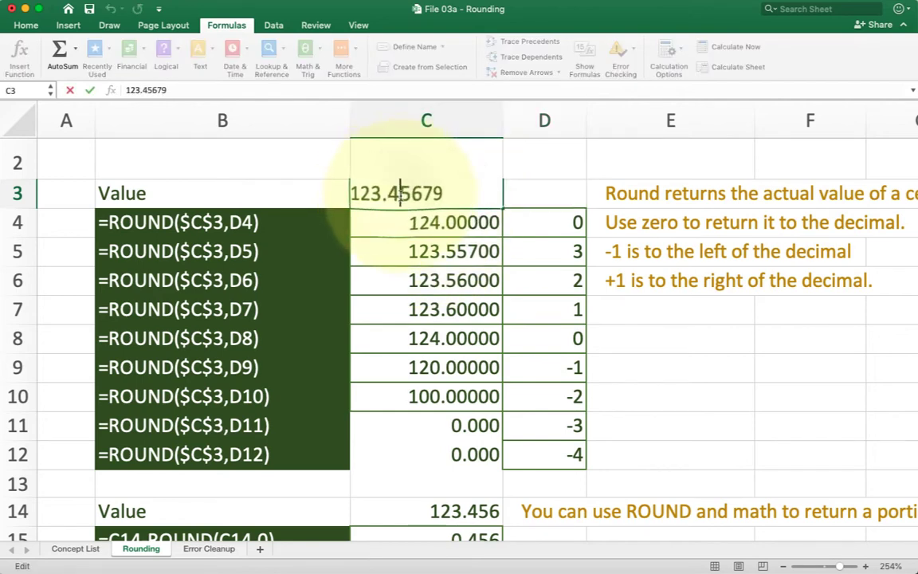
key(Tab)
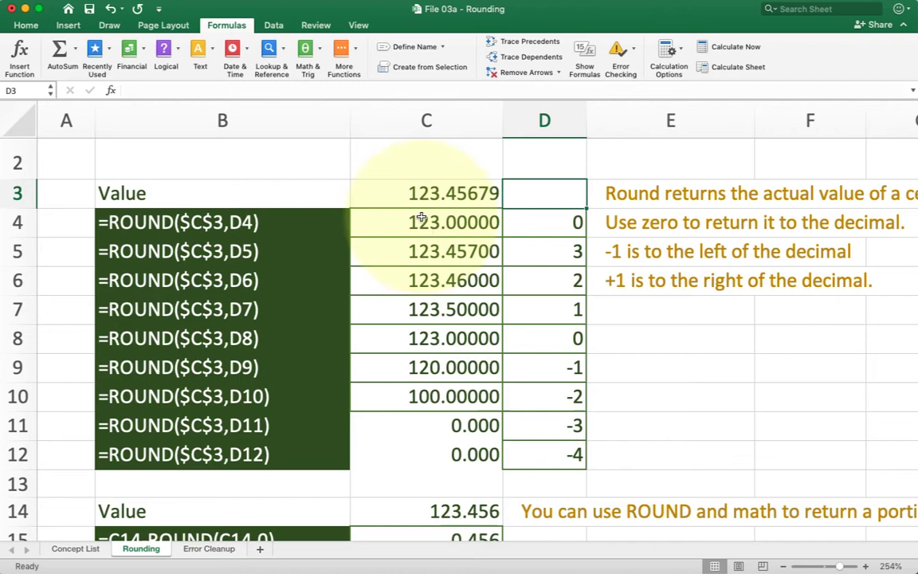
Step: Set the digits argument in D4 to -1 to round C4 to the tens
click(537, 224)
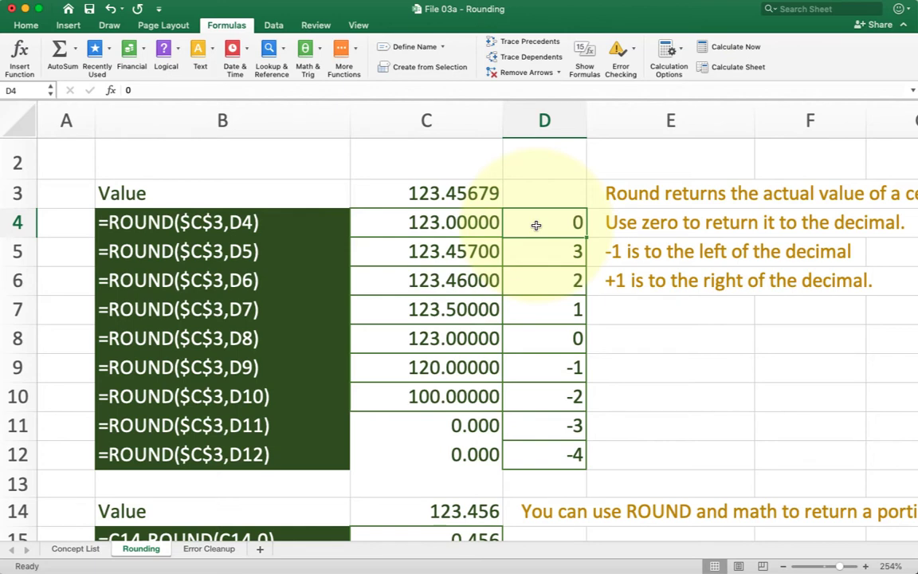
text(-1)
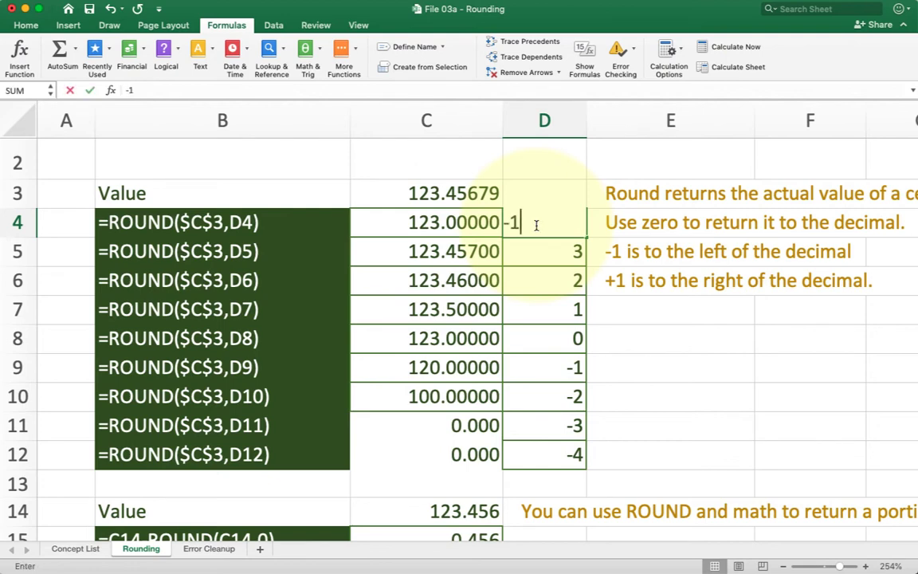
key(Tab)
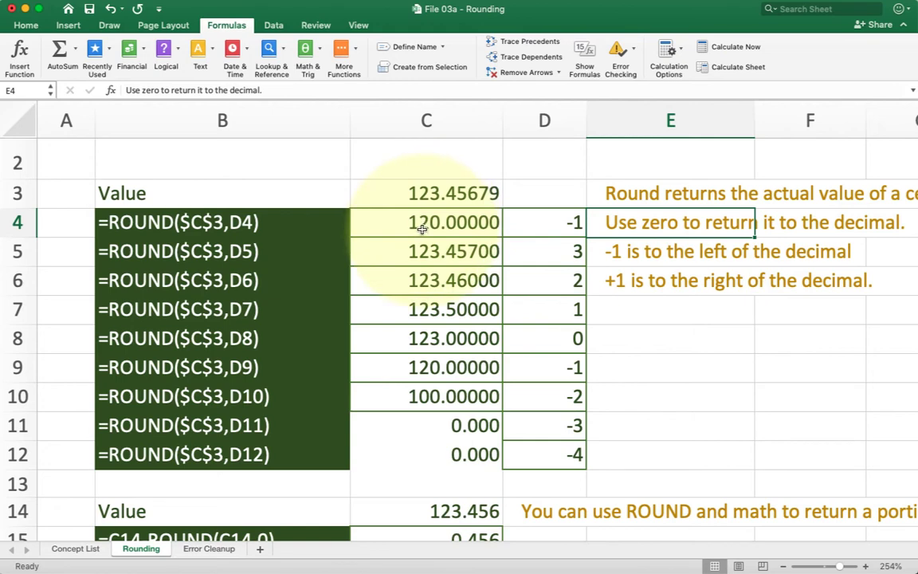
Step: Set the digits argument in D4 to 1 to round C4 to one decimal place
double_click(520, 219)
key(Delete)
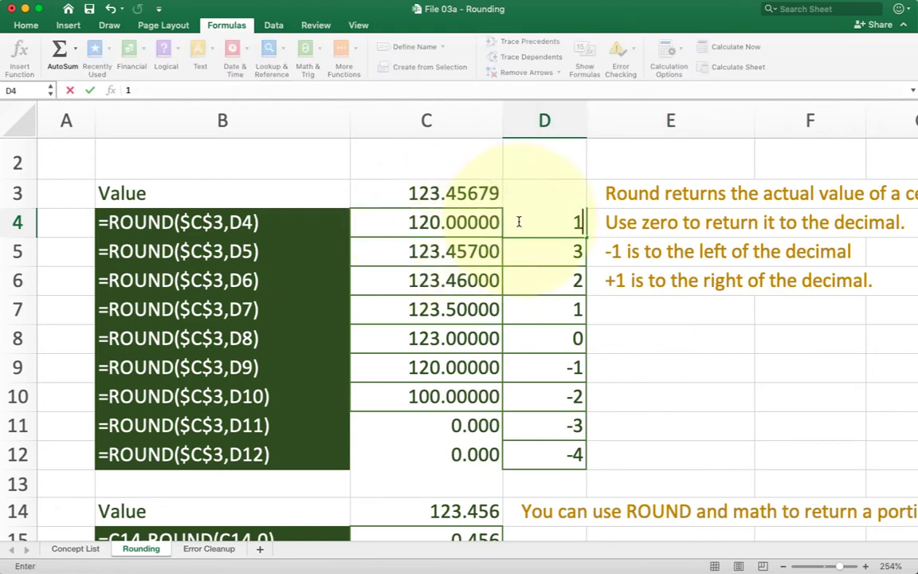
key(Tab)
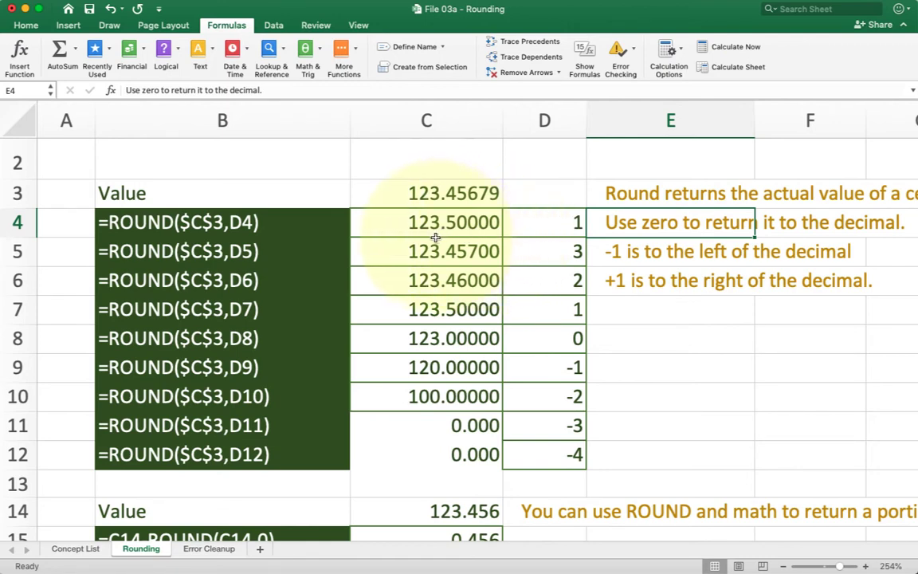
Step: Set the digits argument in D4 back to 4
click(529, 225)
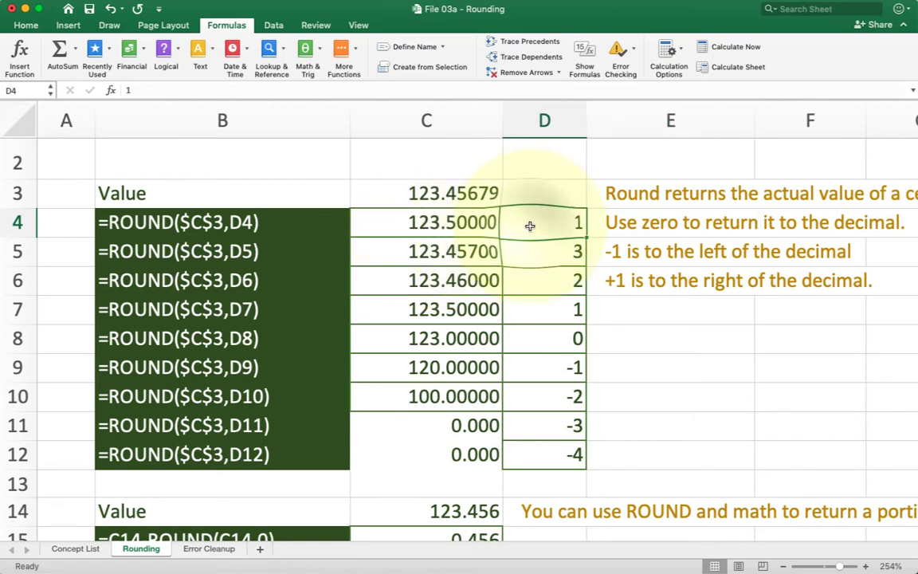
text(4)
key(Tab)
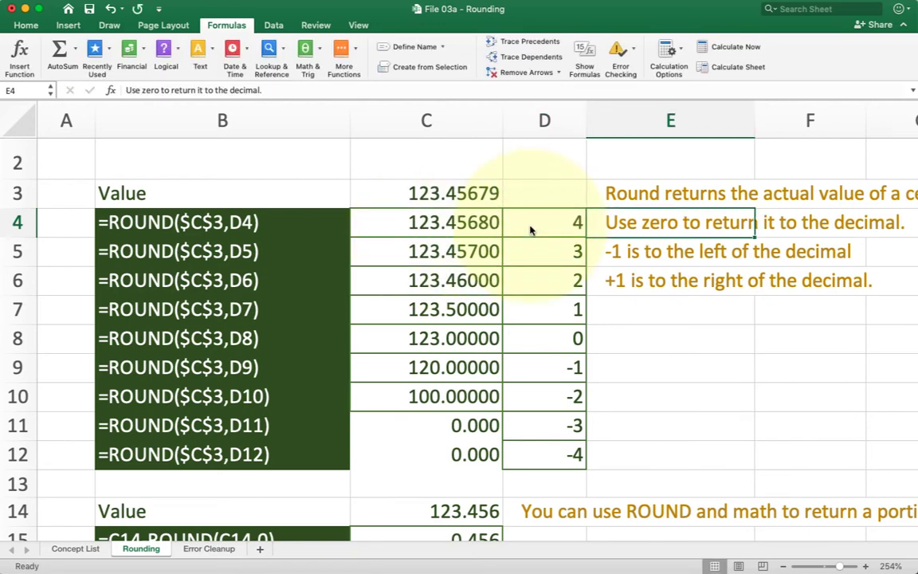
click(533, 226)
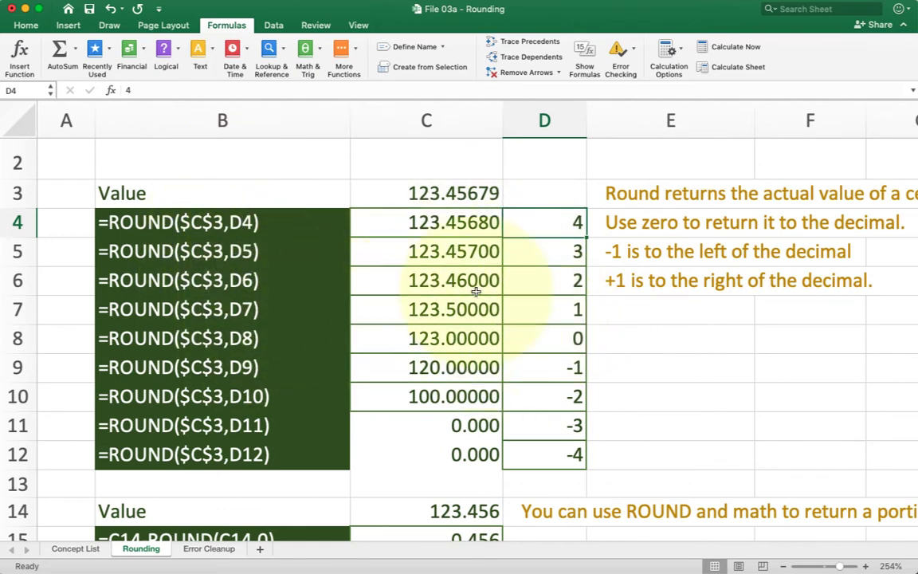
Step: Color the text of cells C8:D8, the zero-digits row, red
drag(550, 338, 443, 336)
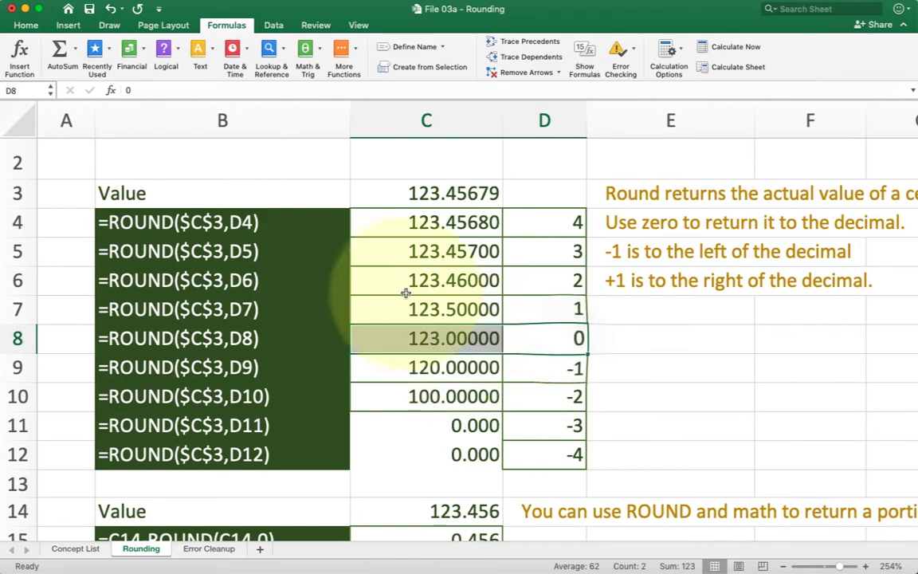
click(26, 25)
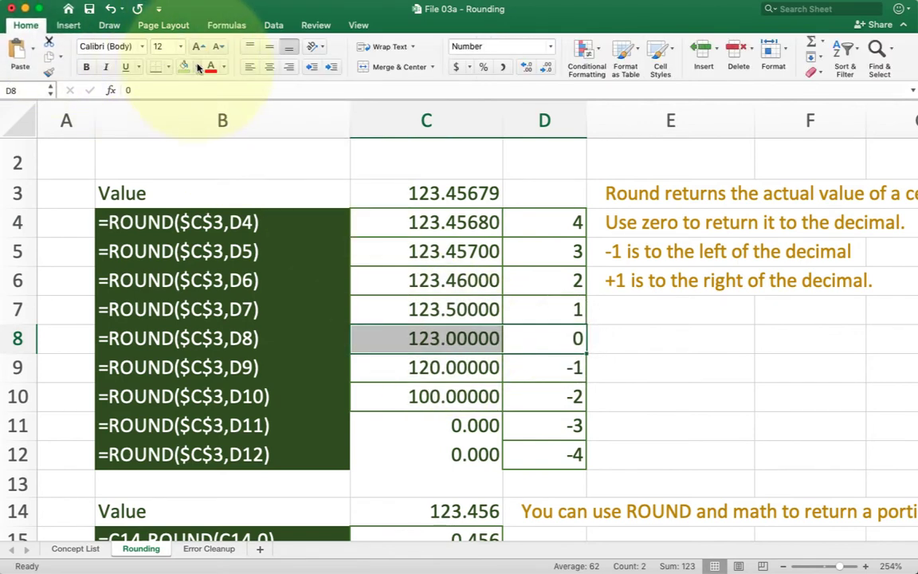
click(224, 69)
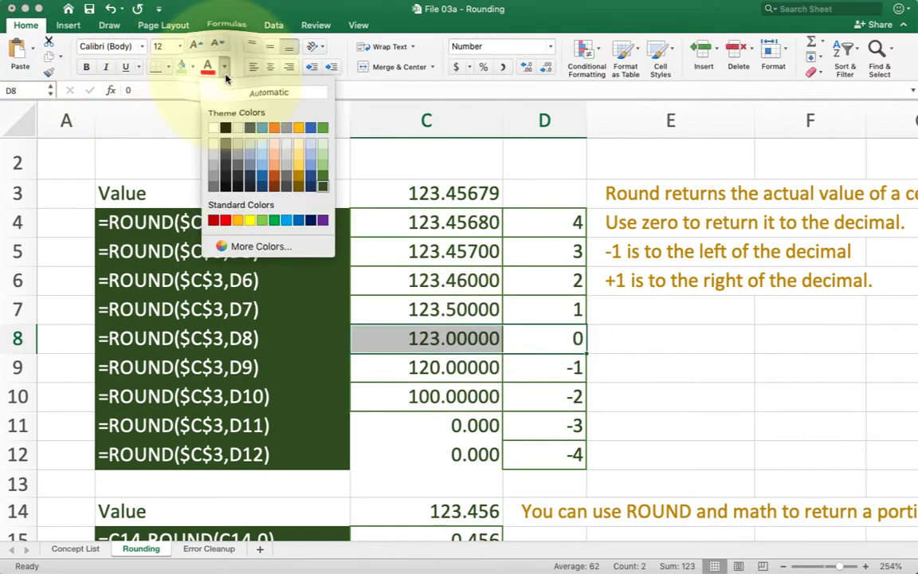
click(230, 220)
click(339, 203)
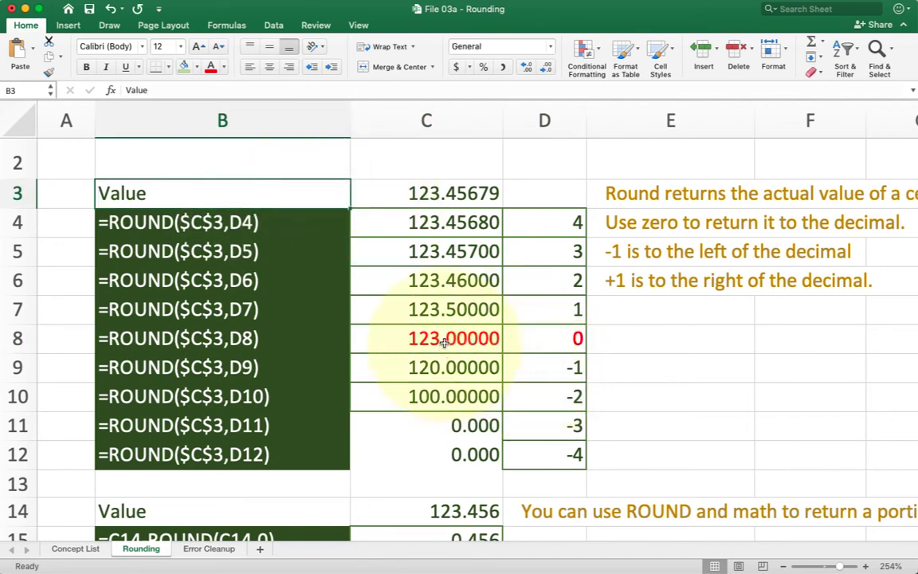
Step: Fill cells C9:D10, the rows with -1 and -2 digits, with light gold
drag(439, 368, 558, 396)
click(197, 70)
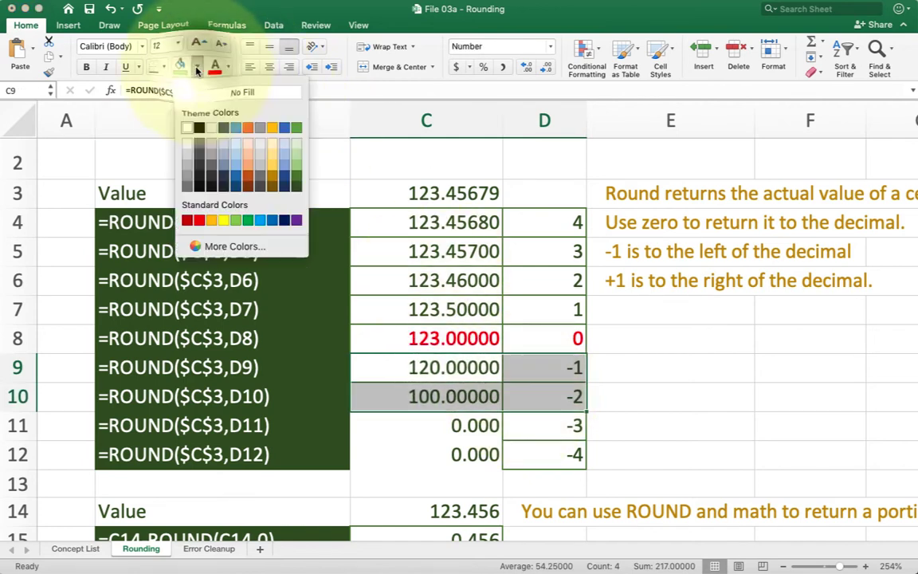
click(272, 143)
click(438, 170)
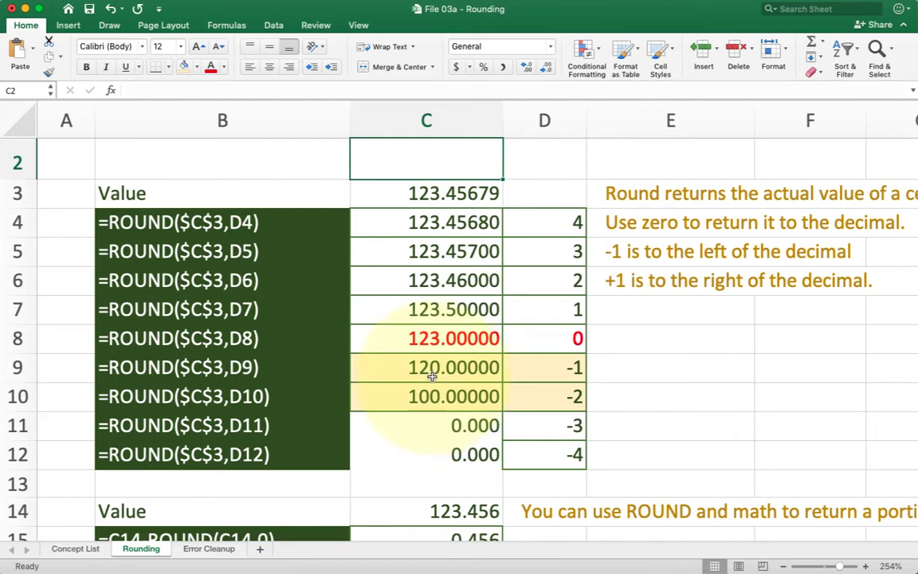
Step: Apply the same light gold fill to cells C11:C12
click(543, 396)
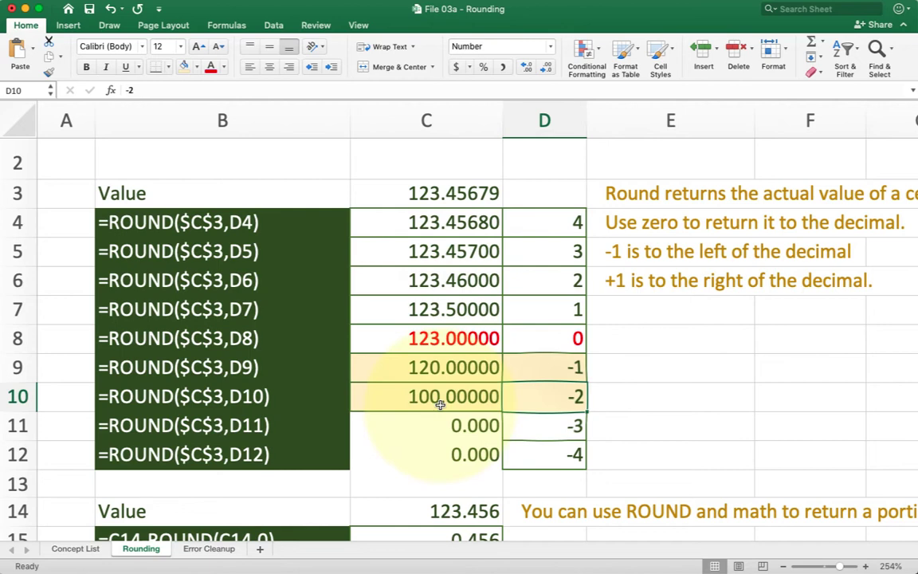
click(429, 424)
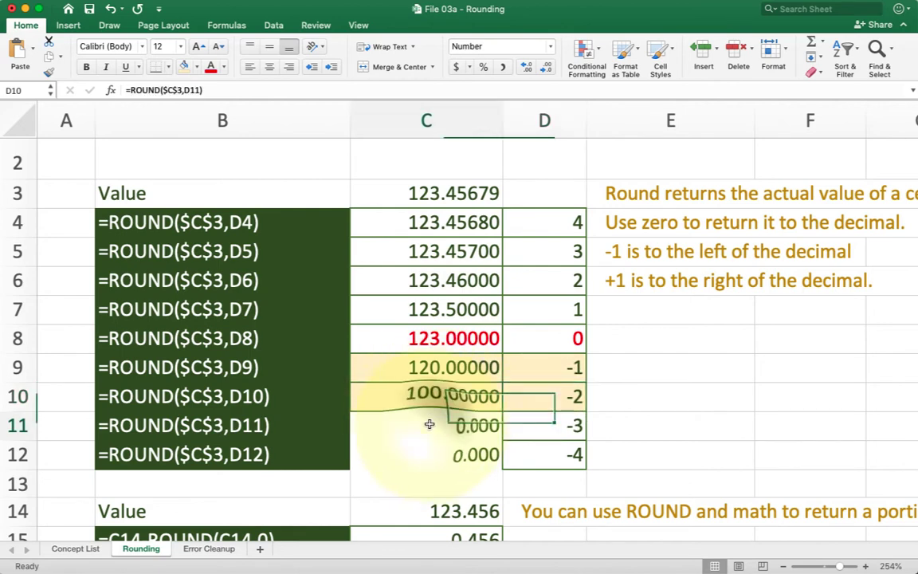
drag(429, 424, 427, 450)
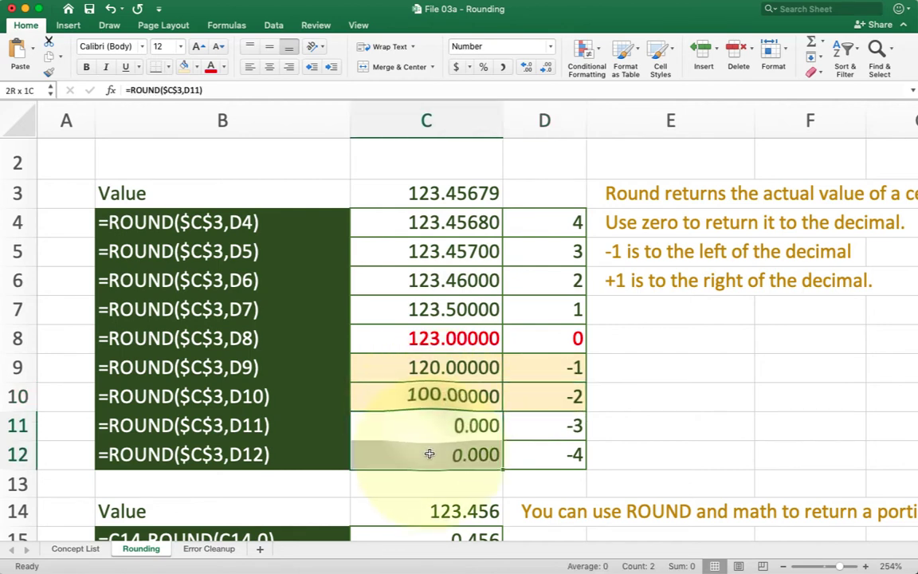
click(184, 66)
click(543, 422)
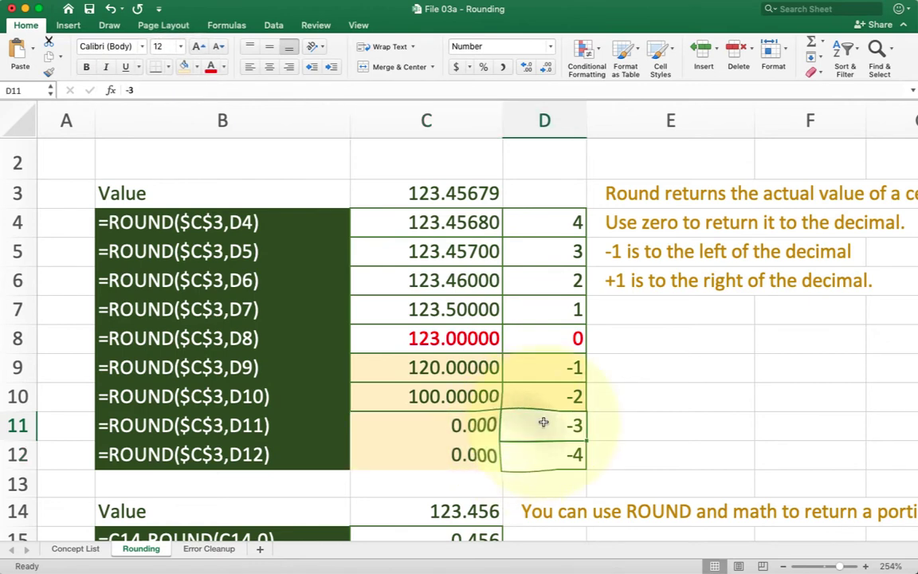
Step: Compare the rounding formula in C10 with the source value in C3
click(423, 397)
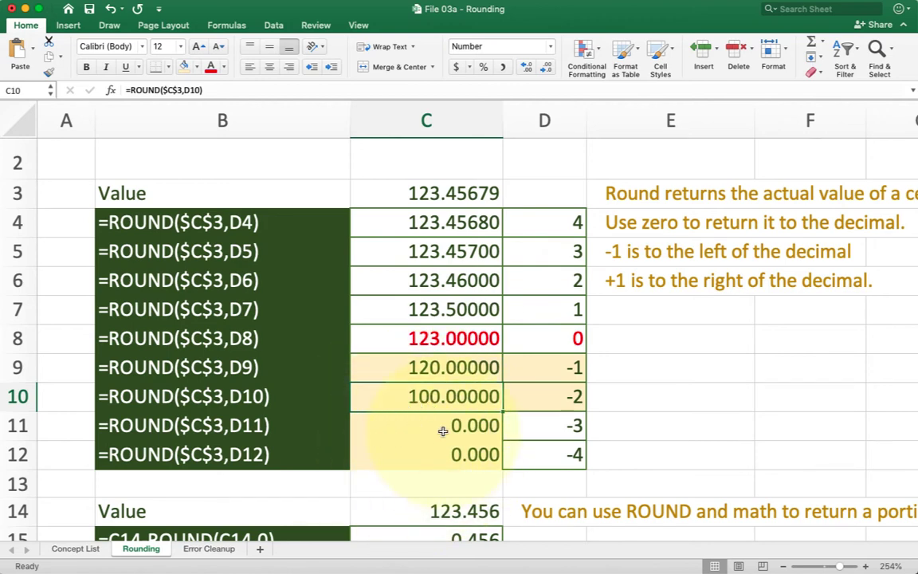
click(427, 195)
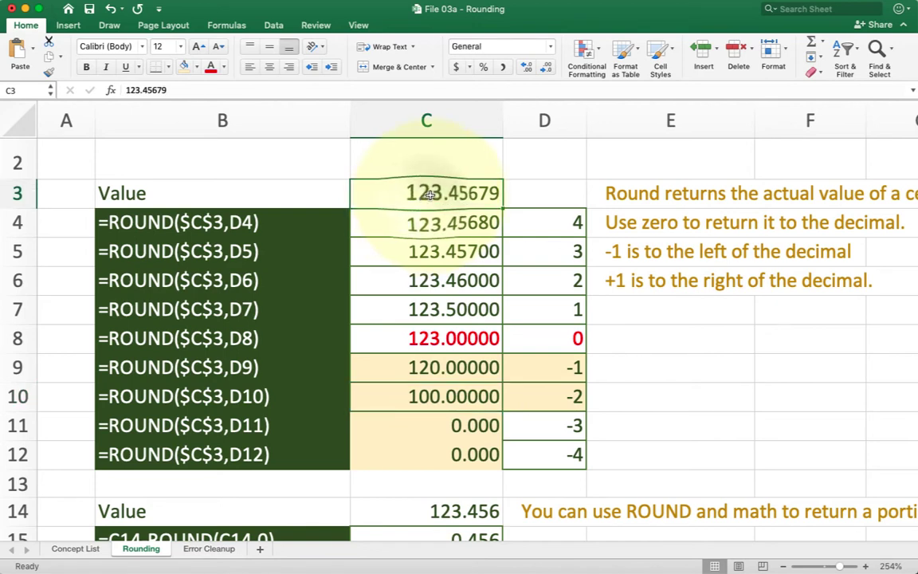
Step: Move the decimal point of the source value in C3 so that it reads 12345.679
double_click(429, 194)
click(395, 193)
key(BackSpace)
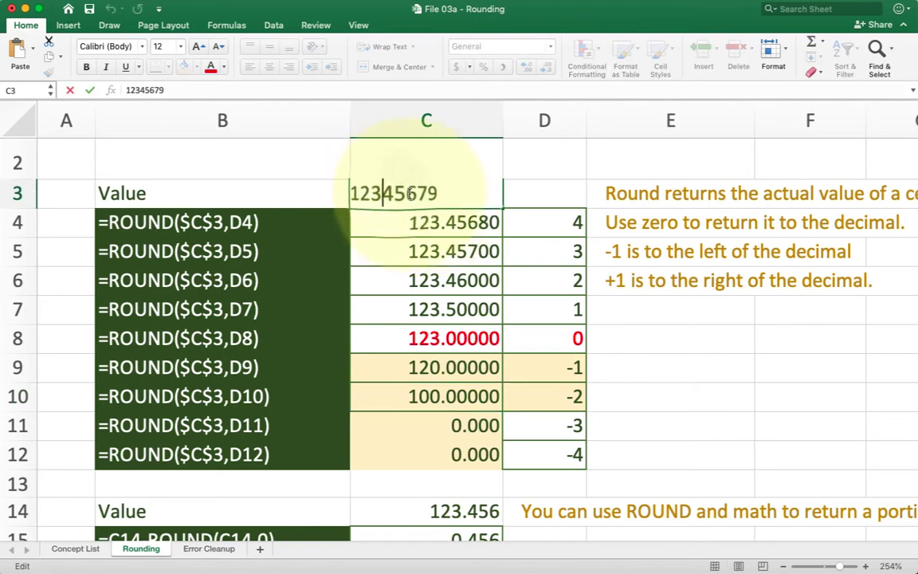
click(406, 194)
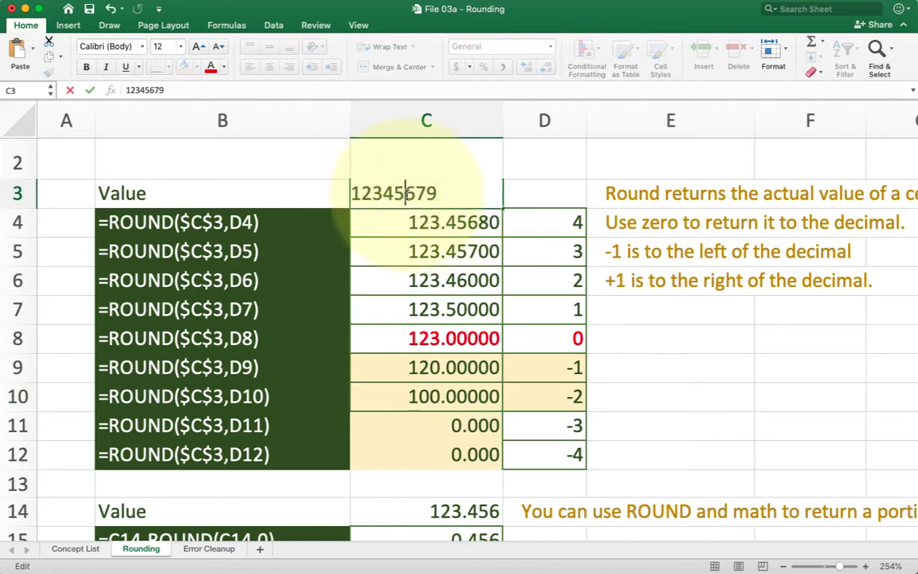
text(.)
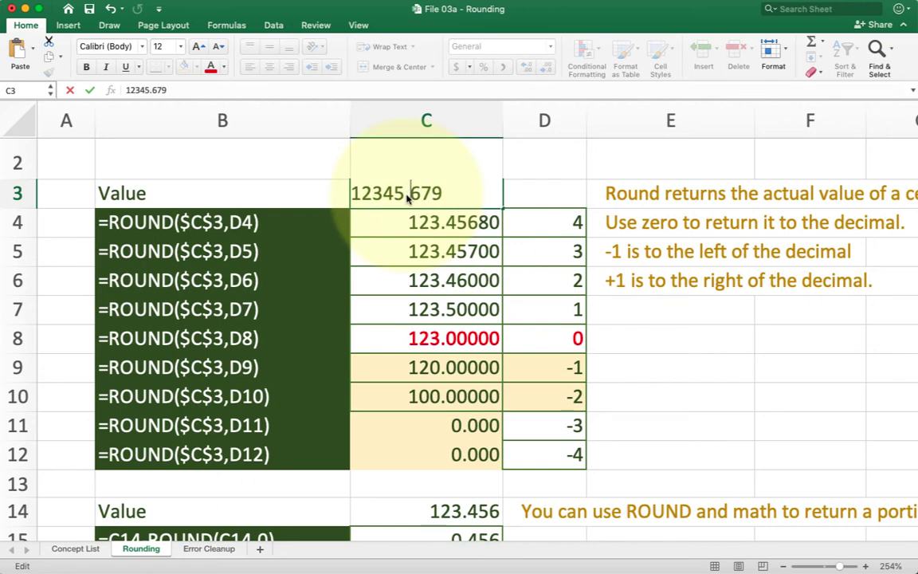
key(Return)
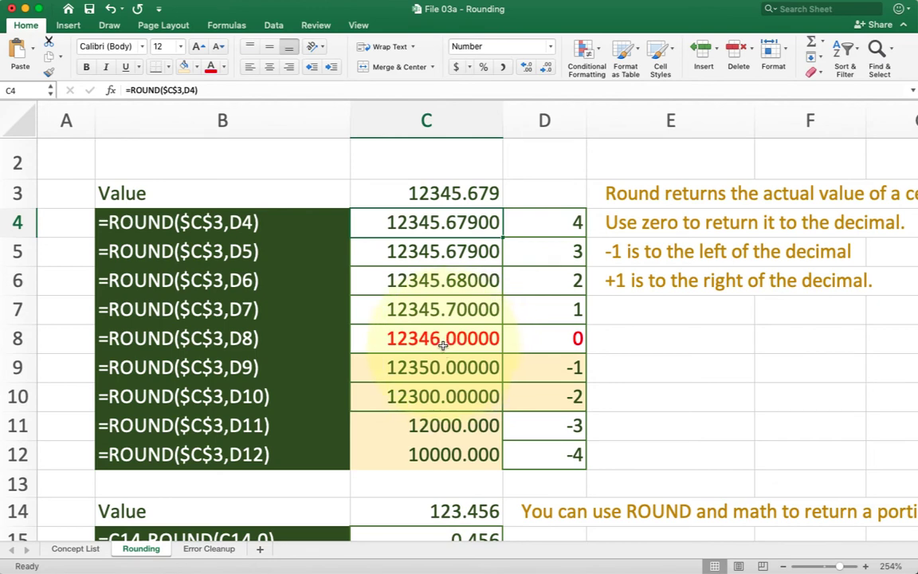
Step: Copy the five-decimal number format of C10 to cells C11:C12
click(422, 407)
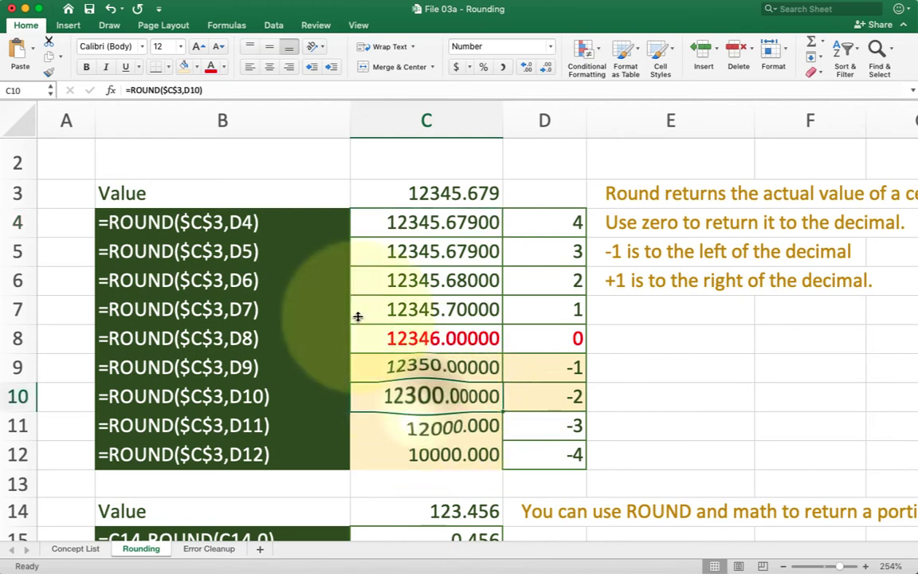
click(49, 72)
mouse_move(476, 426)
mouse_down()
mouse_move(471, 455)
mouse_move(435, 462)
mouse_up()
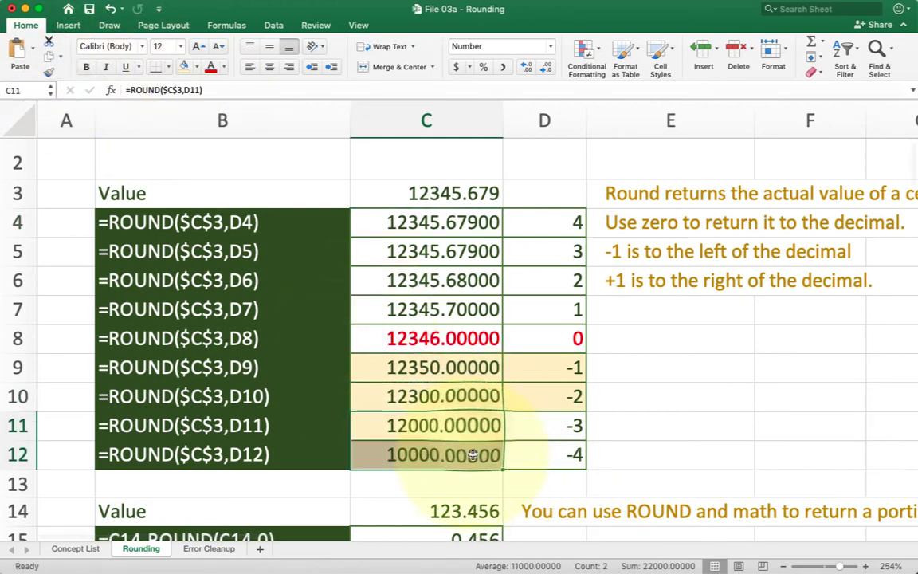
click(430, 466)
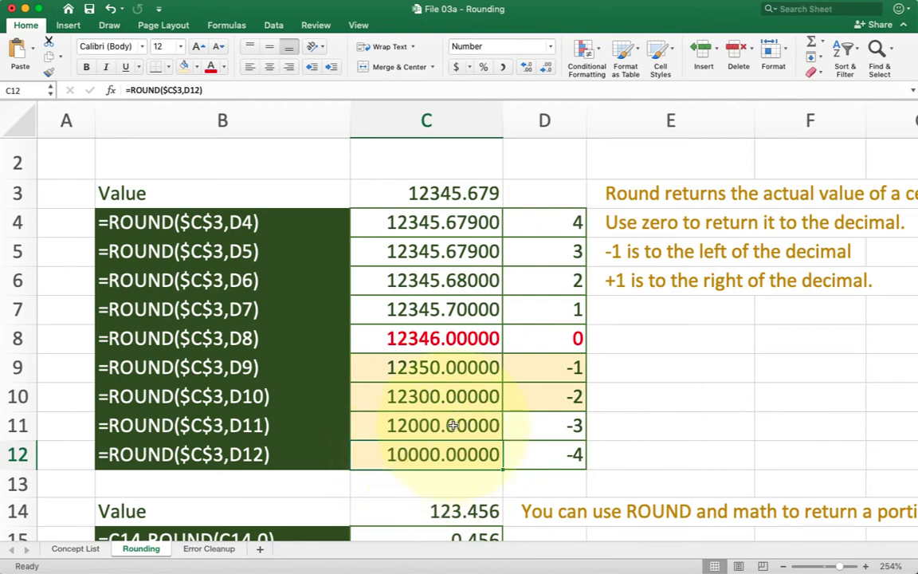
Step: Compare the -1 and -2 digit rows in C9:D10 with the zero-digit formula in C8 and the digit argument in D7
click(533, 365)
drag(534, 365, 420, 399)
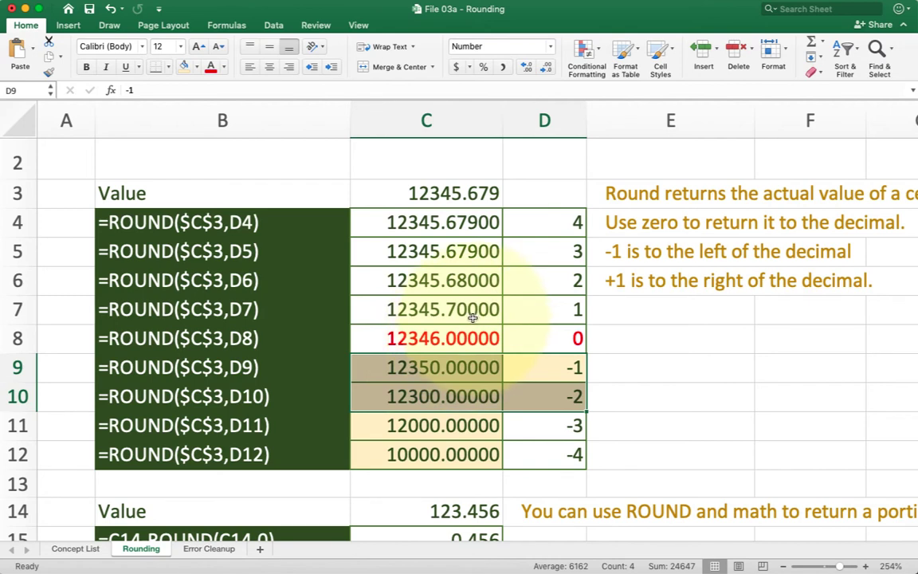
click(448, 339)
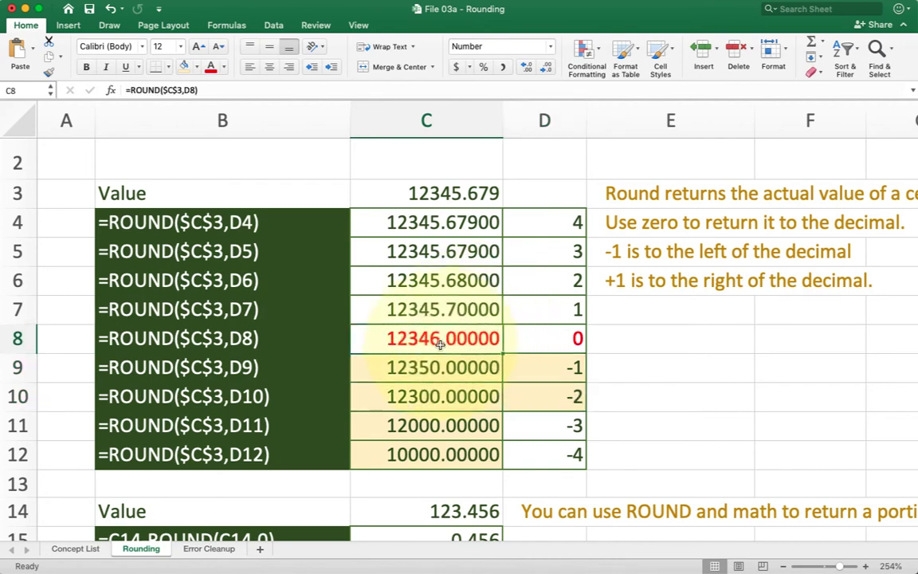
click(542, 311)
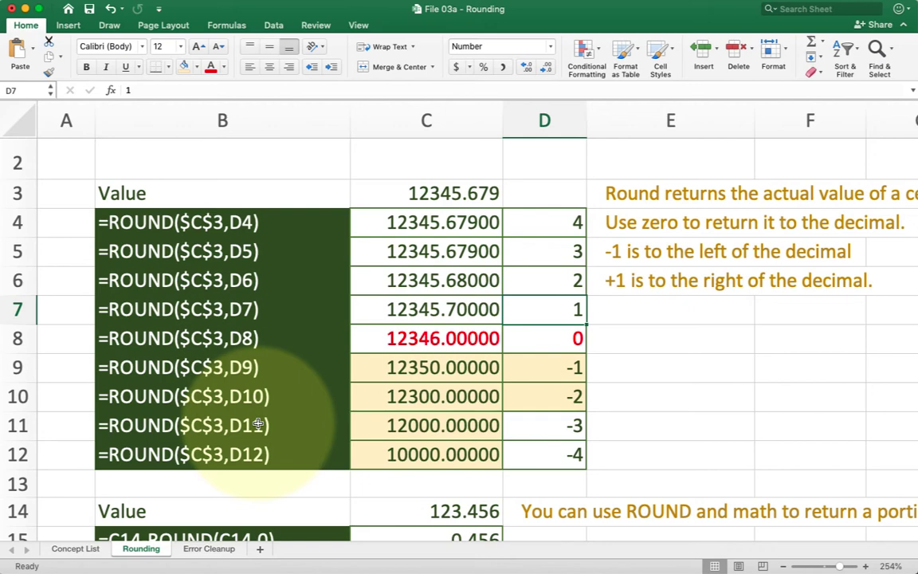
Step: Apply the dollar Accounting format to the value in C14
scroll(263, 423, down, 7)
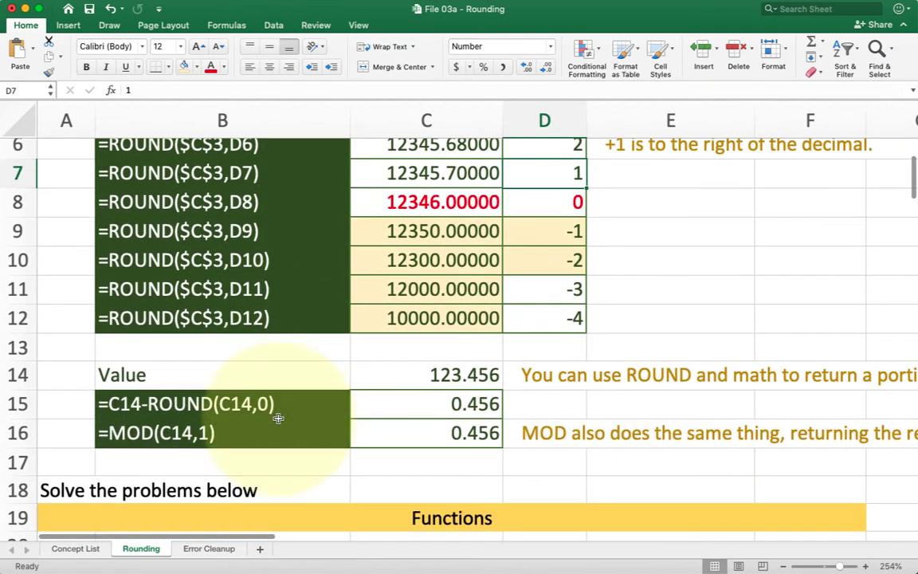
scroll(278, 420, down, 1)
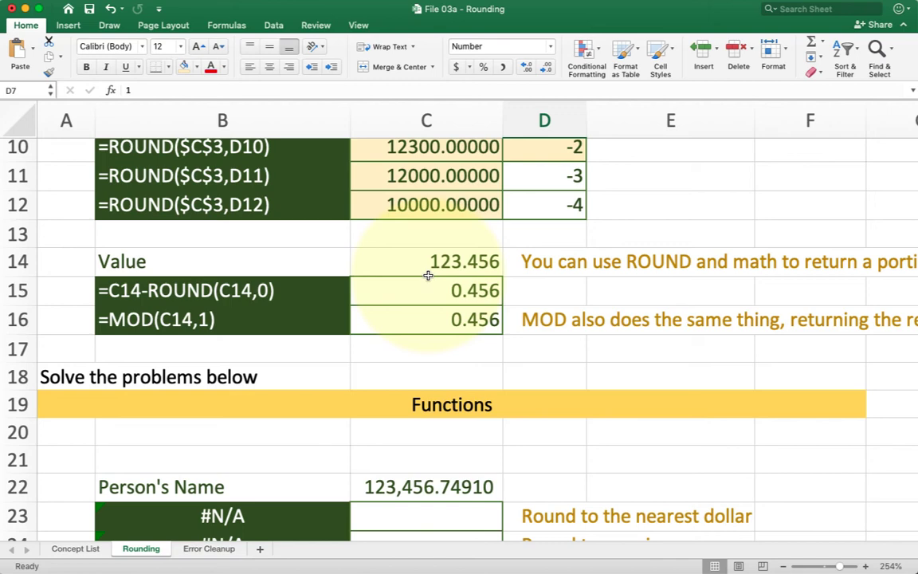
click(365, 262)
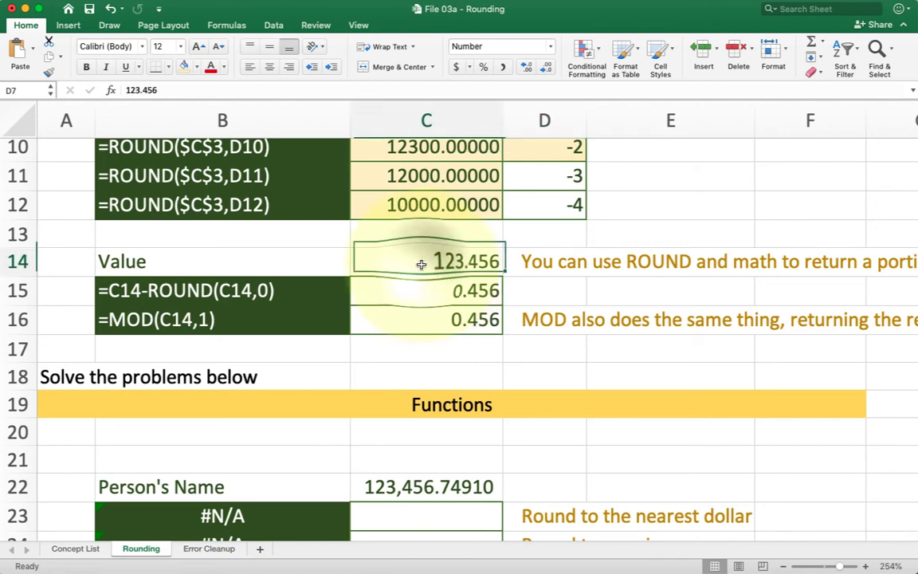
click(456, 68)
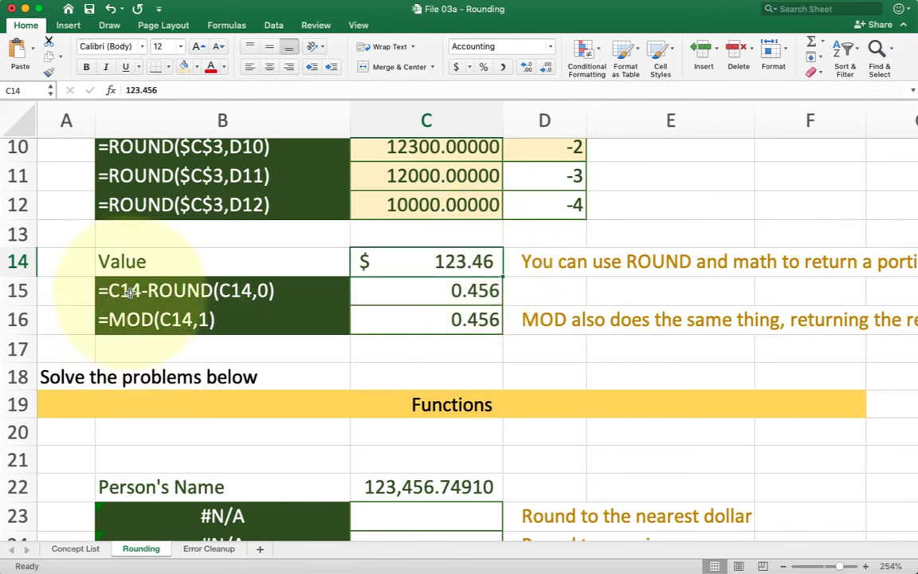
Step: Examine the formula in C15, inspecting its C14 reference and its ROUND(C14,0) part separately, and leave it as is
click(411, 296)
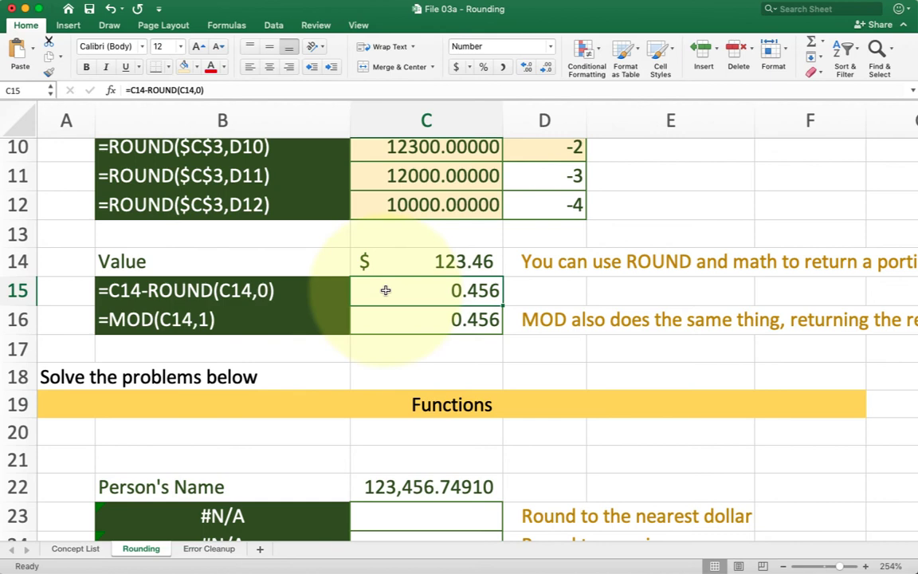
double_click(385, 296)
double_click(382, 292)
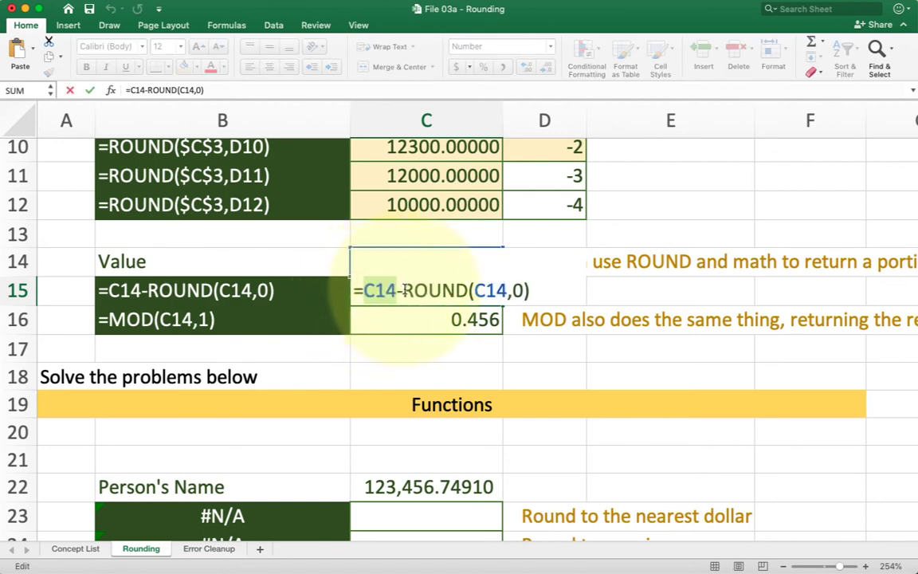
drag(404, 291, 534, 289)
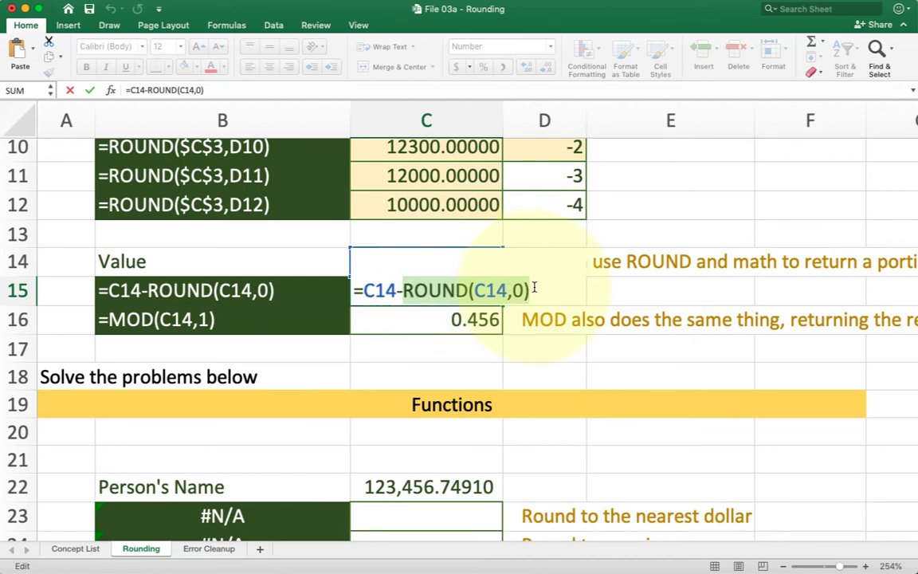
key(Return)
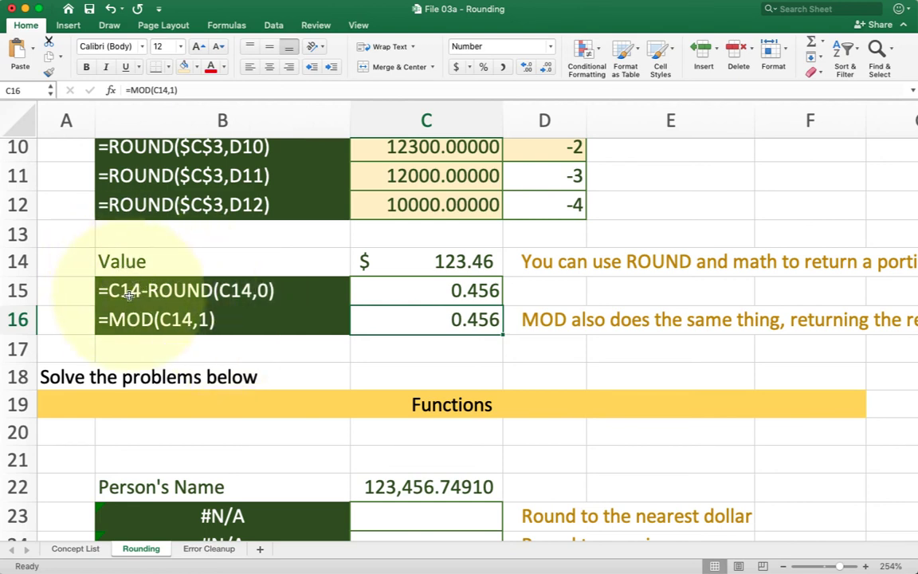
Step: Review the rounding practice problems in rows 22 to 31
scroll(460, 319, down, 5)
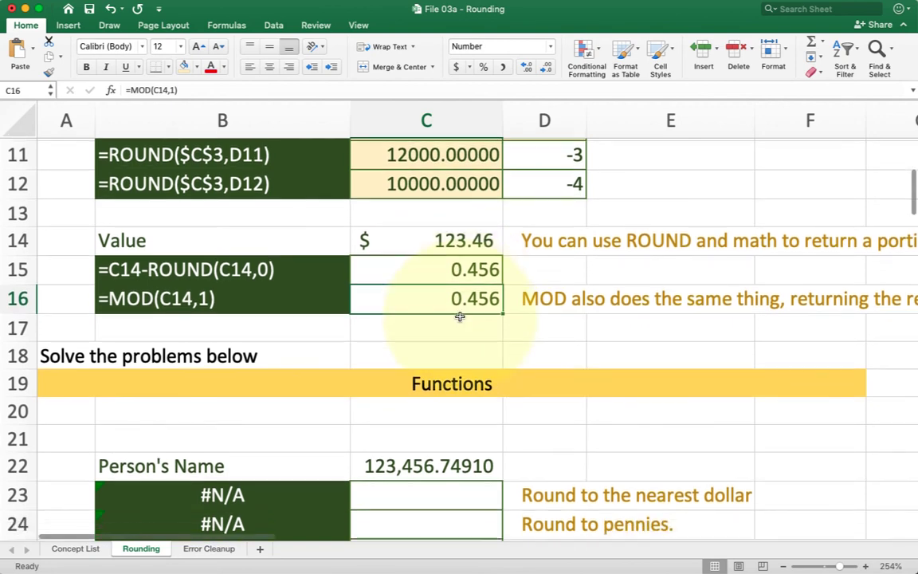
scroll(460, 317, down, 1)
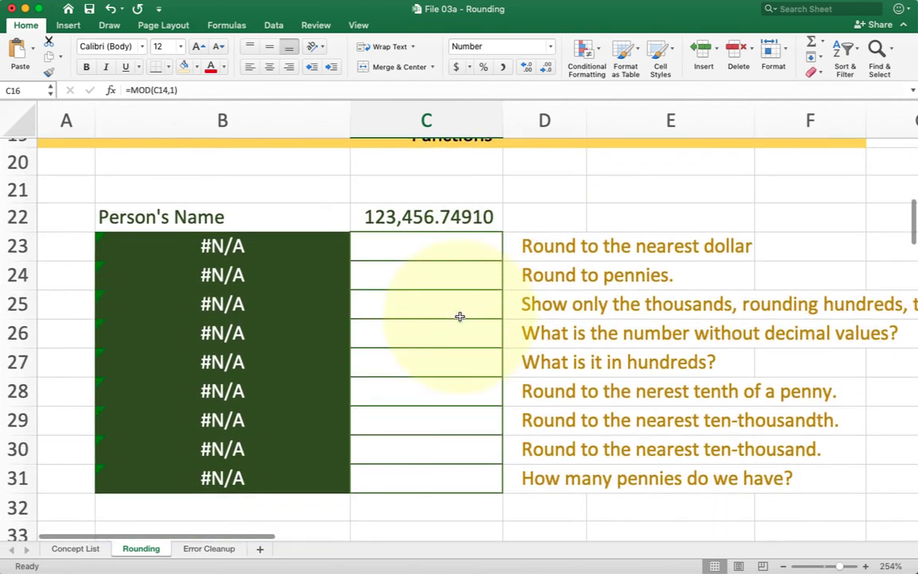